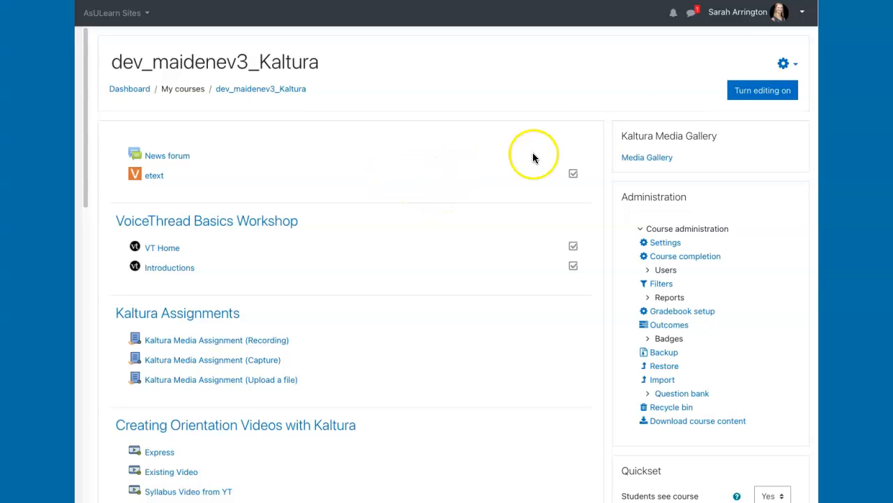
Turn on course editing and start adding an H5P activity to Topic 10.
{"action": "left_click", "coordinate": [745, 95]}
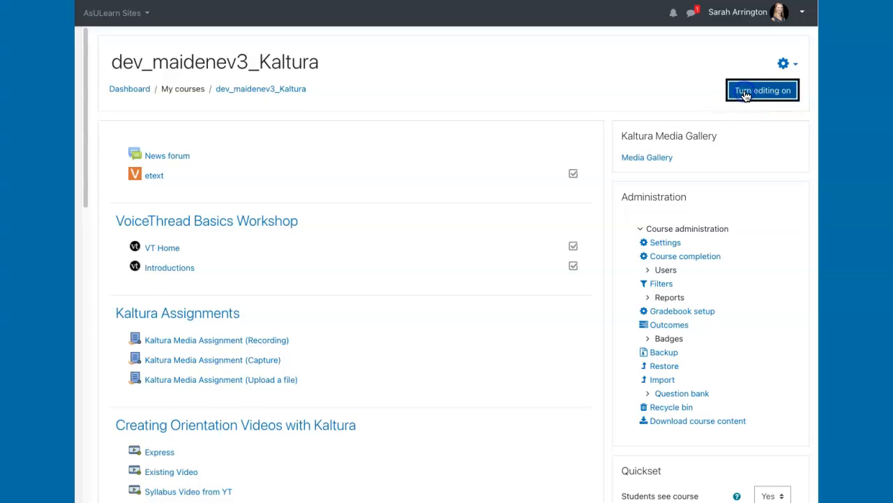
{"action": "scroll", "coordinate": [425, 412], "scroll_direction": "down", "scroll_amount": 10}
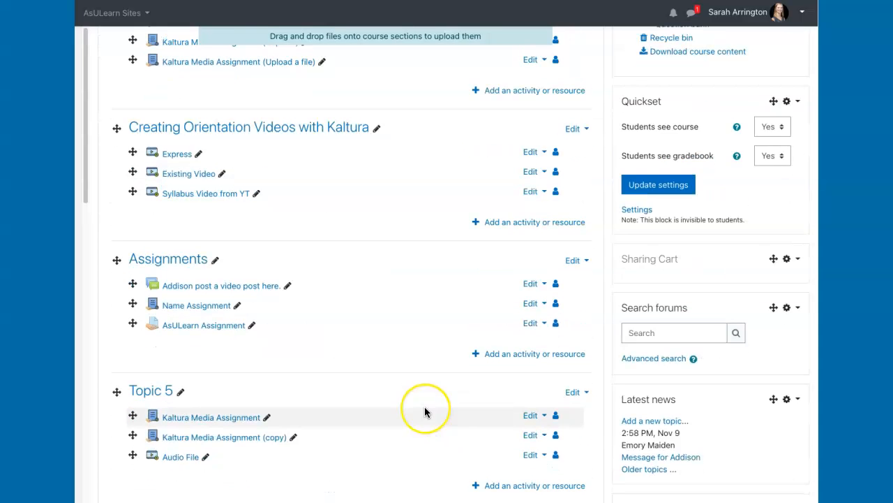
{"action": "scroll", "coordinate": [425, 413], "scroll_direction": "down", "scroll_amount": 15}
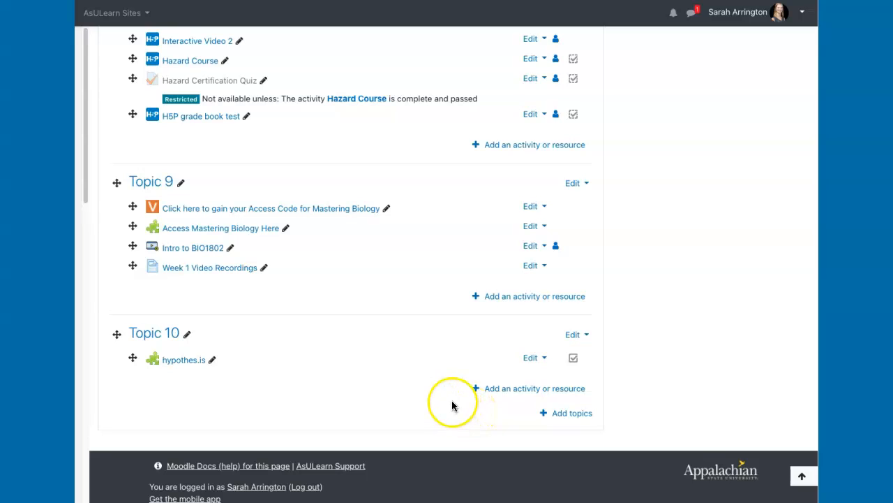
{"action": "left_click", "coordinate": [499, 395]}
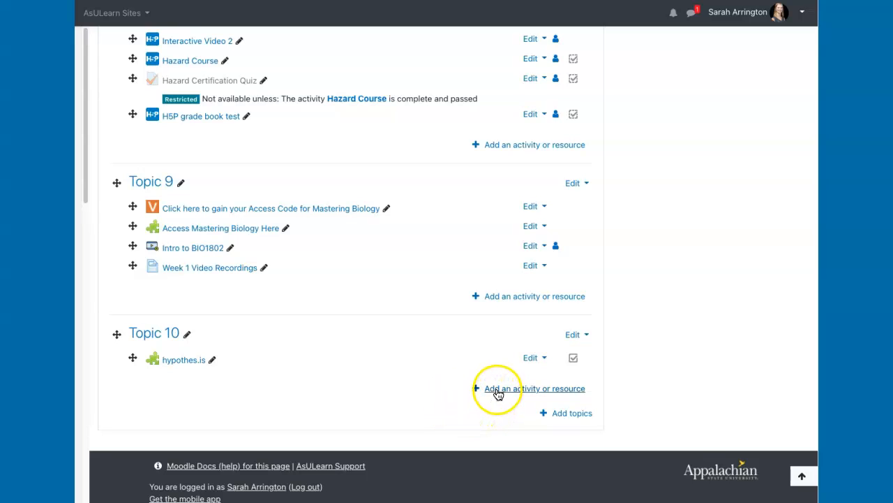
{"action": "left_click", "coordinate": [498, 395]}
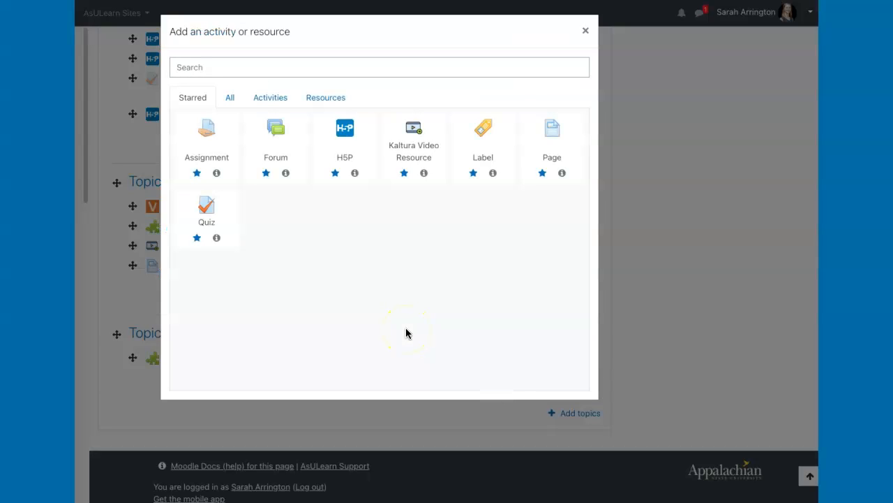
{"action": "left_click", "coordinate": [230, 97]}
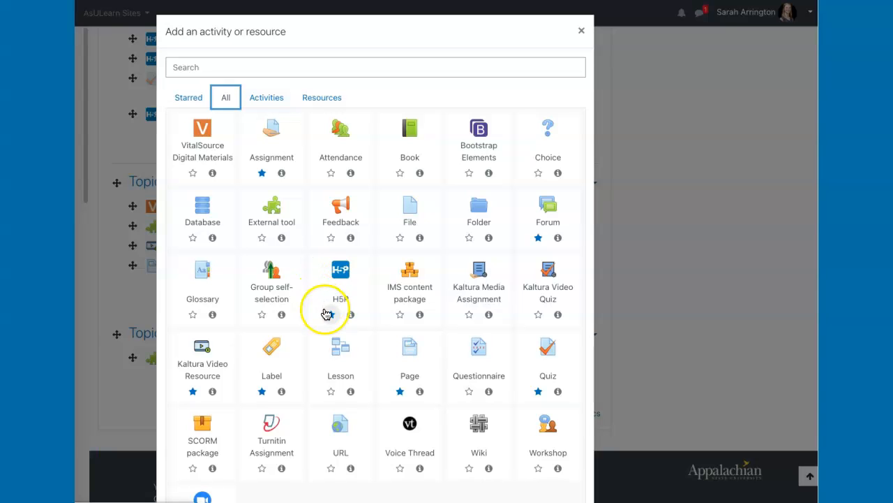
{"action": "left_click", "coordinate": [268, 104]}
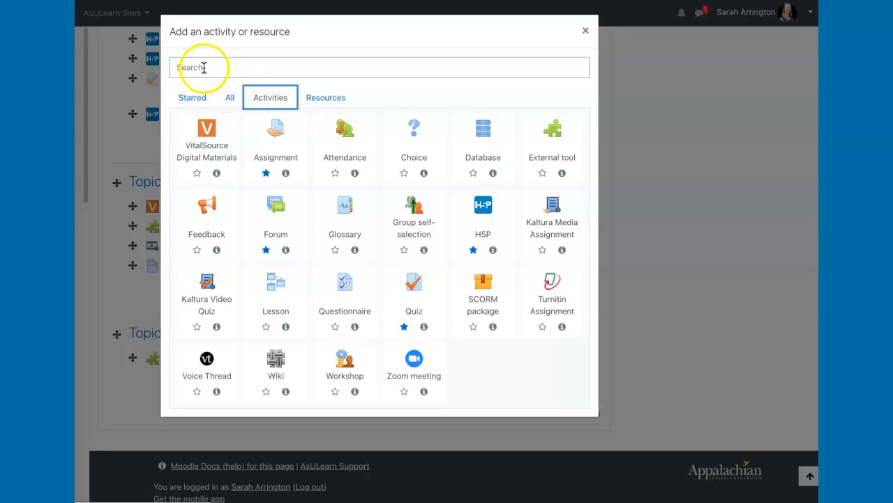
{"action": "left_click", "coordinate": [484, 209]}
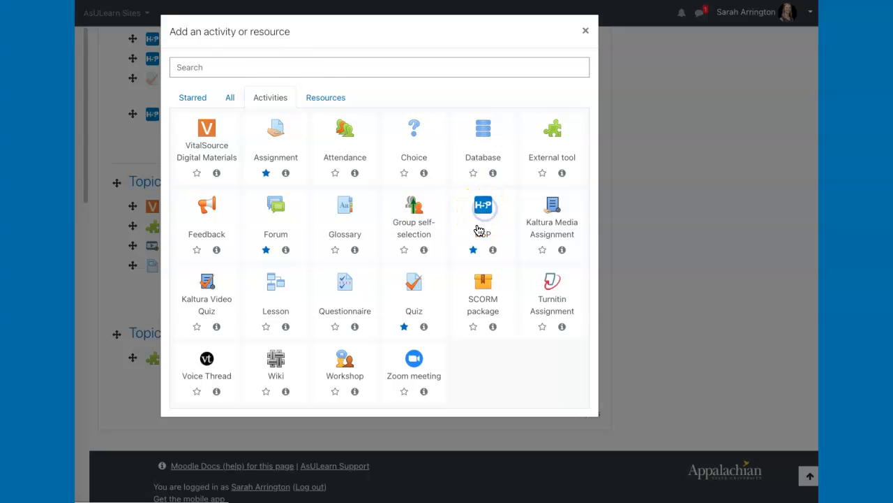
Name the new H5P activity "Name 1".
{"action": "left_click", "coordinate": [399, 199]}
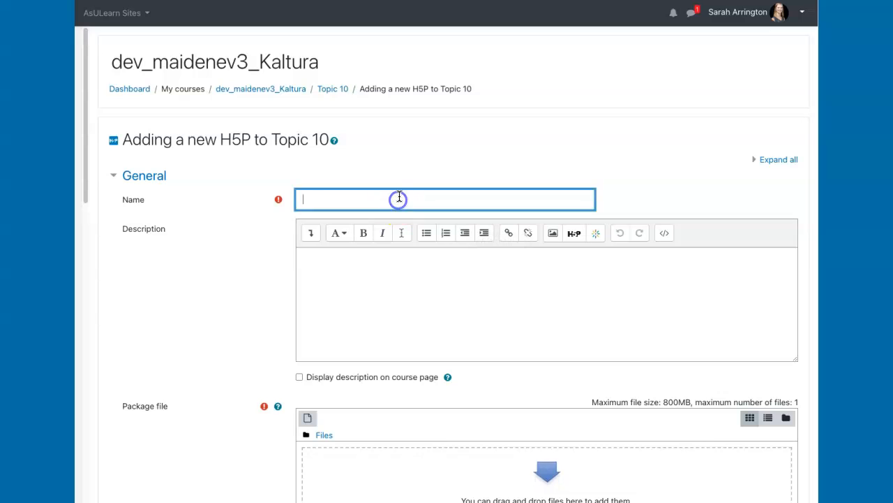
{"action": "type", "text": "Name 1"}
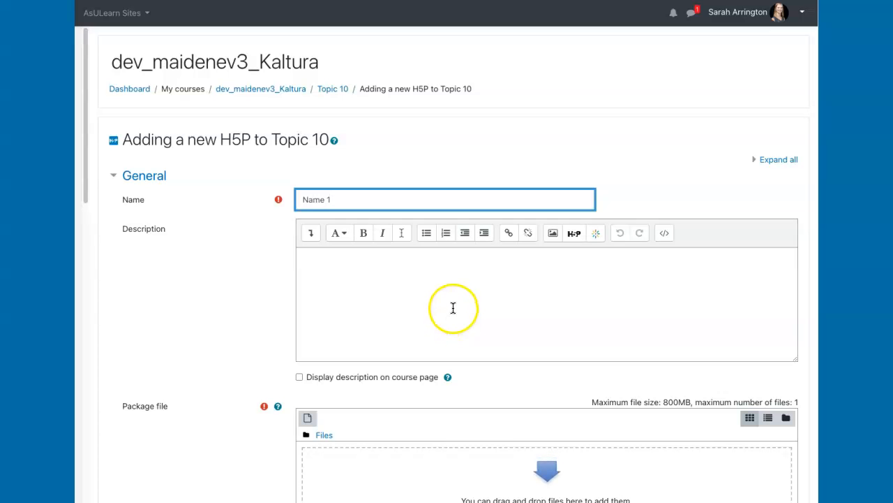
Start adding a package file and browse the file sources, ending on the course's content bank.
{"action": "scroll", "coordinate": [425, 291], "scroll_direction": "down", "scroll_amount": 3}
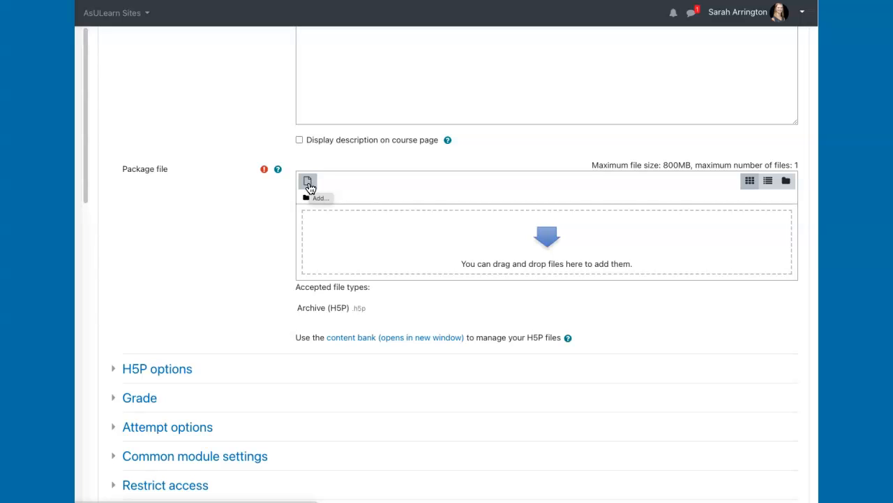
{"action": "left_click", "coordinate": [308, 183]}
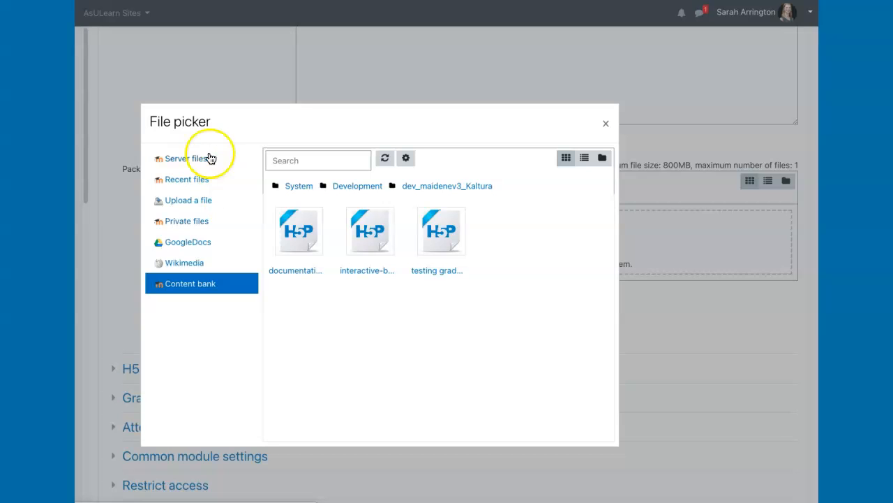
{"action": "left_click", "coordinate": [190, 202]}
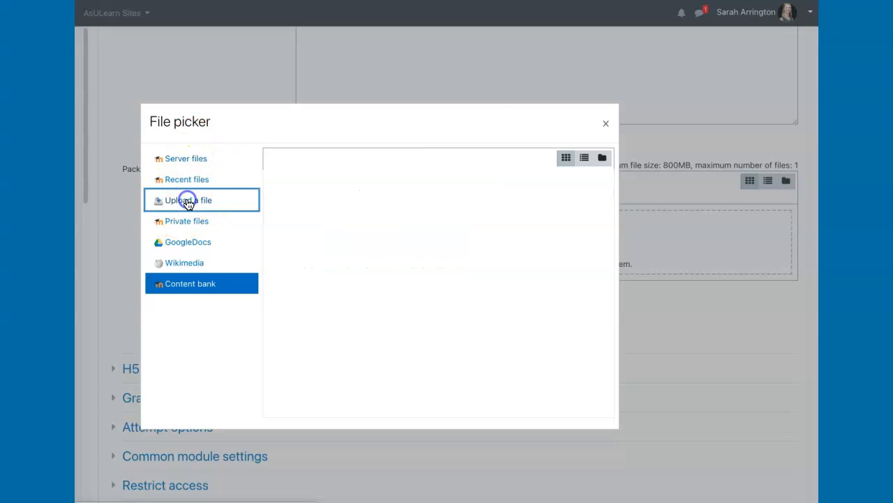
{"action": "left_click", "coordinate": [189, 243]}
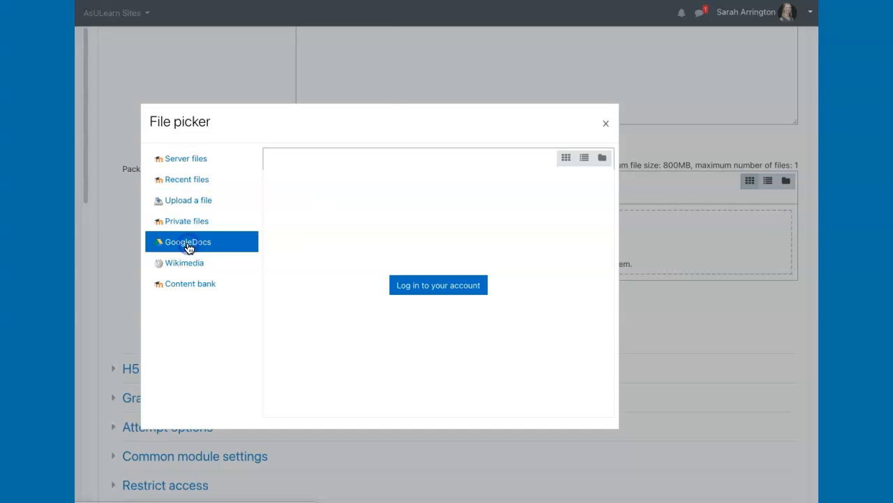
{"action": "left_click", "coordinate": [183, 286]}
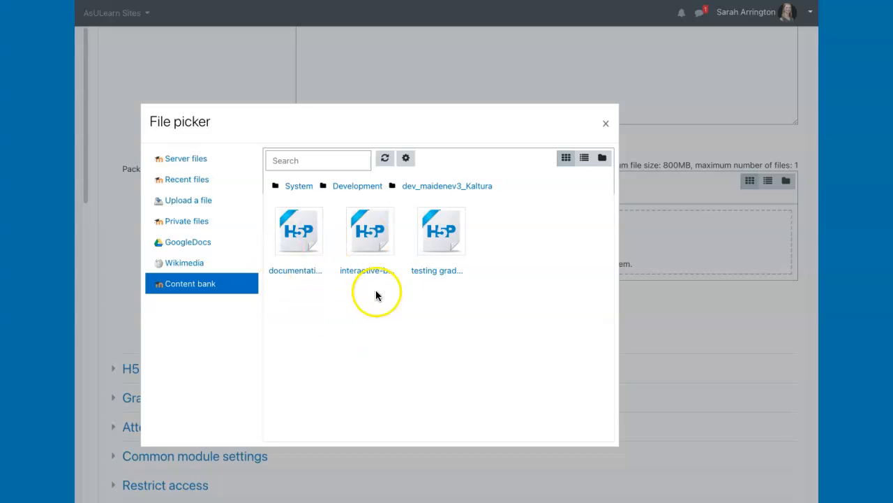
Attach "testing gradebook function" as the package file, linking to the file instead of copying it and leaving the license unspecified.
{"action": "left_click", "coordinate": [442, 280]}
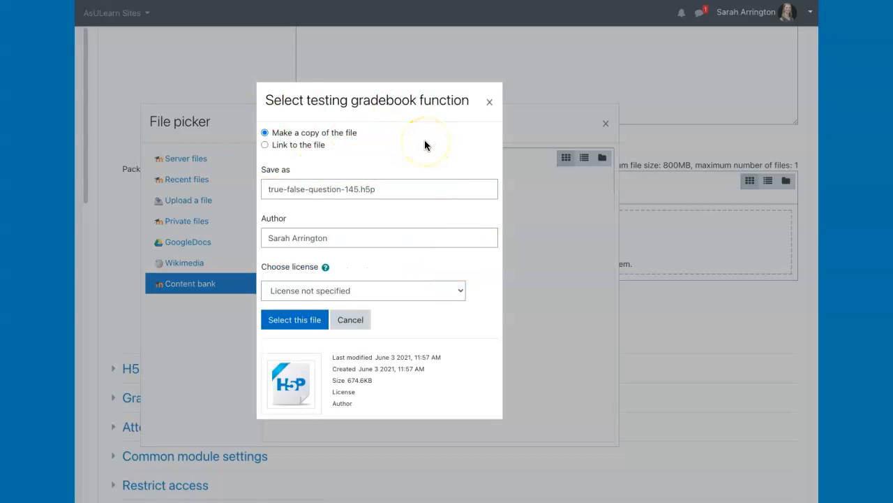
{"action": "left_click", "coordinate": [265, 146]}
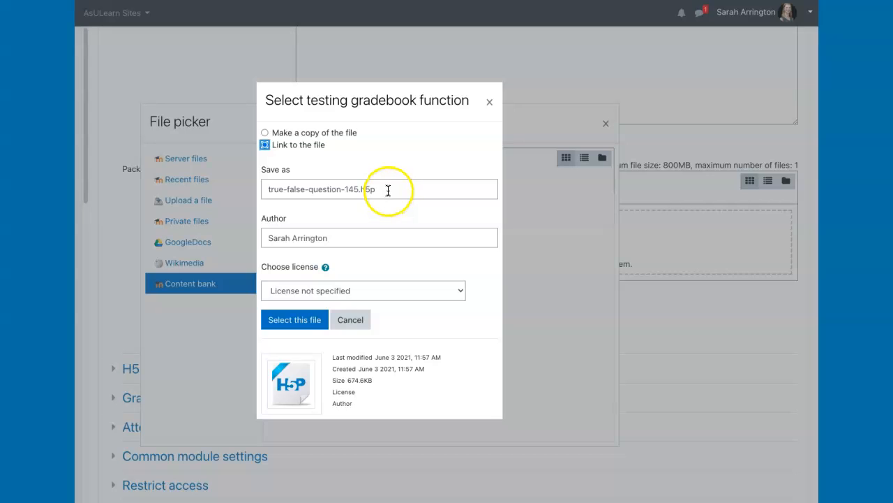
{"action": "left_click", "coordinate": [455, 293]}
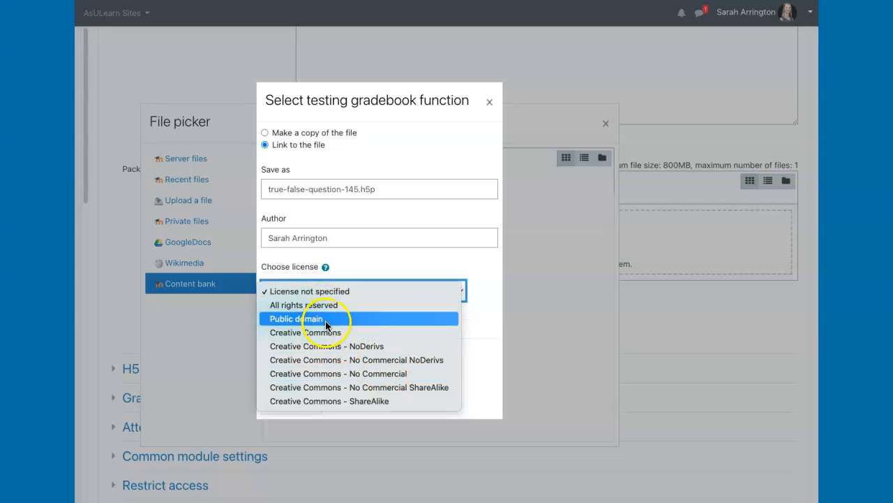
{"action": "left_click", "coordinate": [392, 265]}
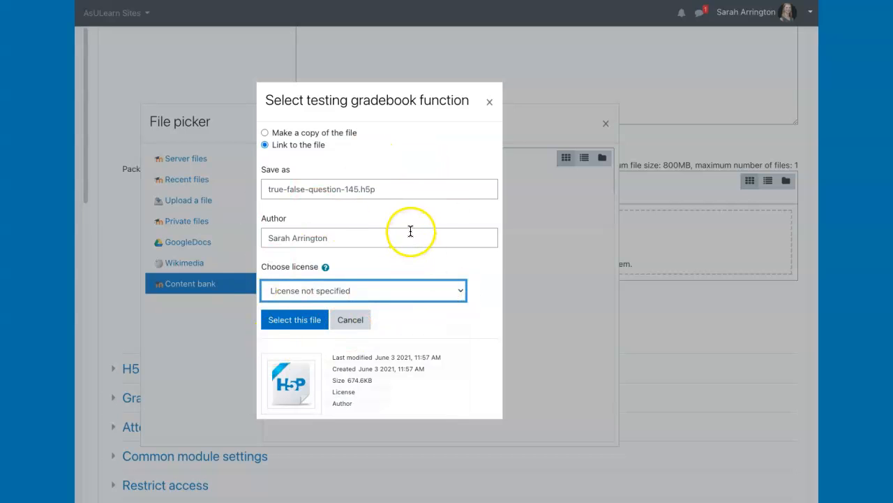
{"action": "left_click", "coordinate": [288, 322]}
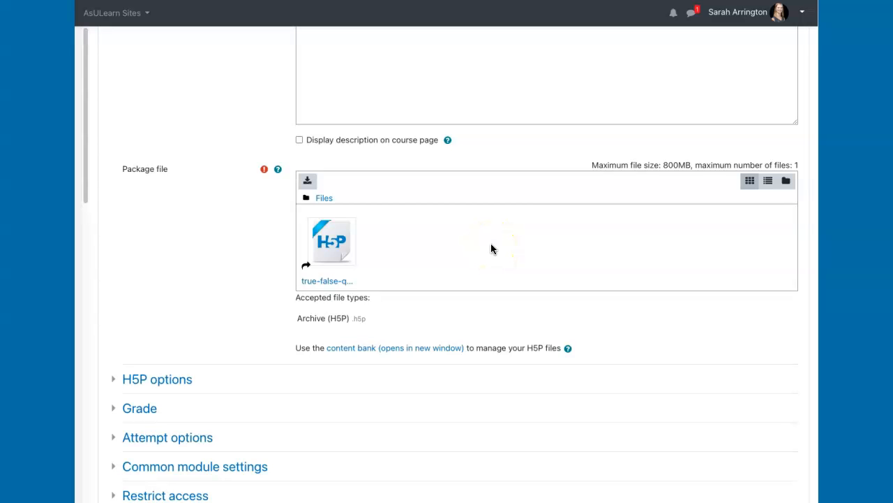
Review the H5P display options, collapse them and expand the Grade settings.
{"action": "scroll", "coordinate": [458, 307], "scroll_direction": "down", "scroll_amount": 1}
{"action": "scroll", "coordinate": [458, 308], "scroll_direction": "down", "scroll_amount": 3}
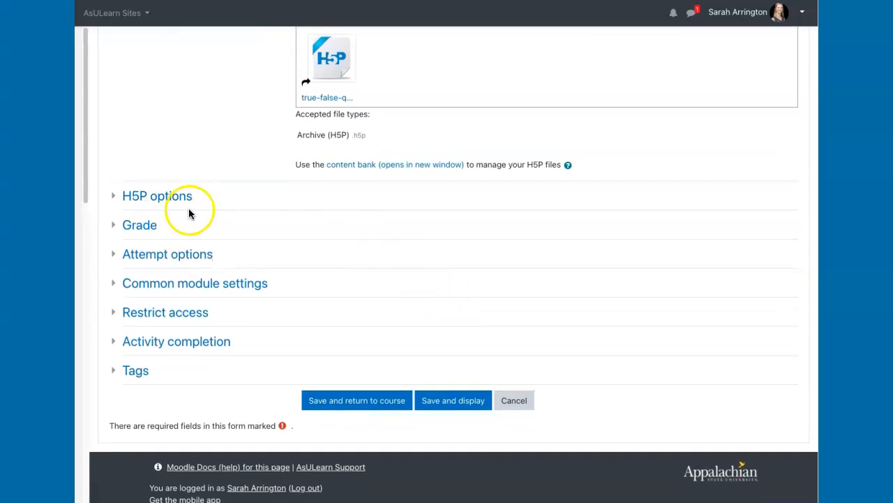
{"action": "left_click", "coordinate": [115, 197]}
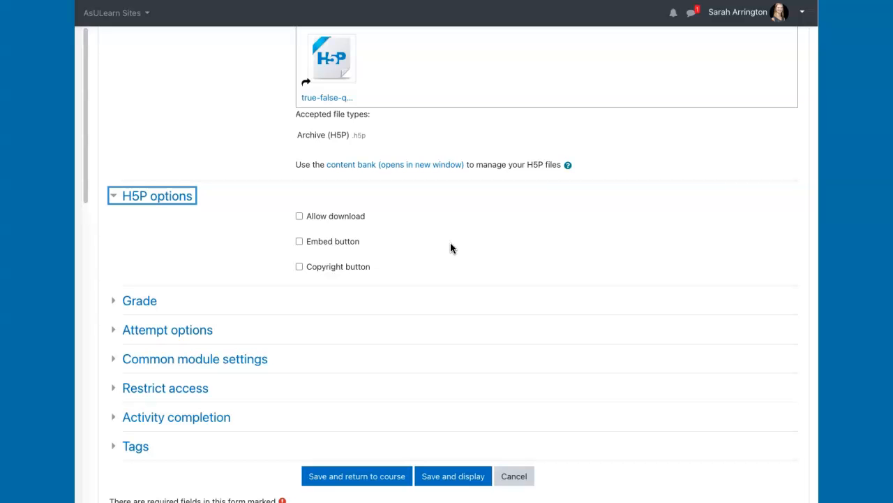
{"action": "left_click", "coordinate": [116, 198]}
{"action": "left_click", "coordinate": [114, 226]}
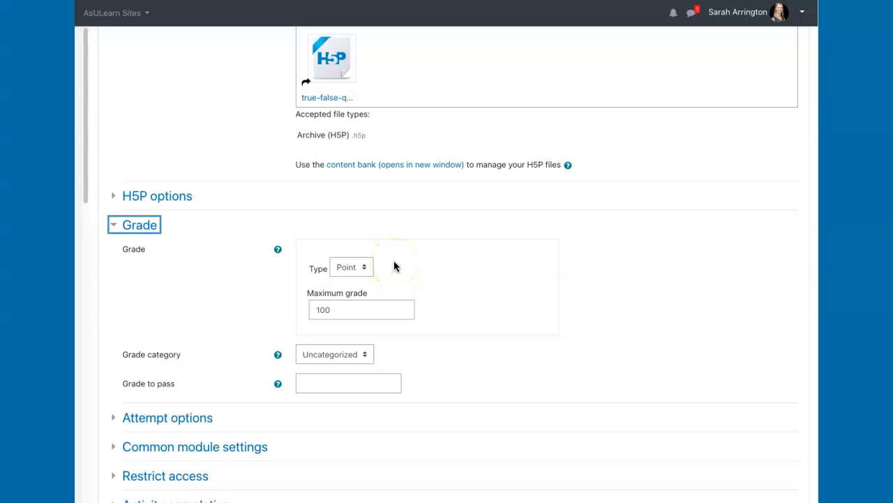
Switch the grade type to None and set it back to Point.
{"action": "left_click", "coordinate": [363, 267]}
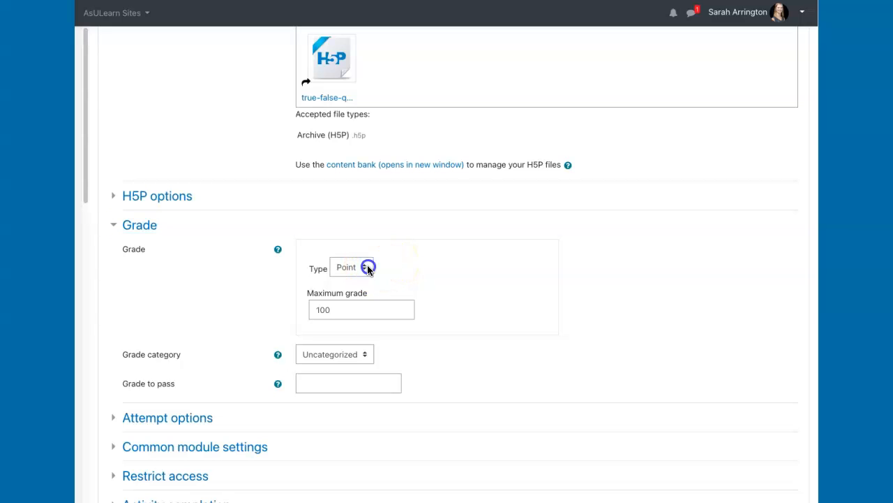
{"action": "left_click", "coordinate": [360, 240]}
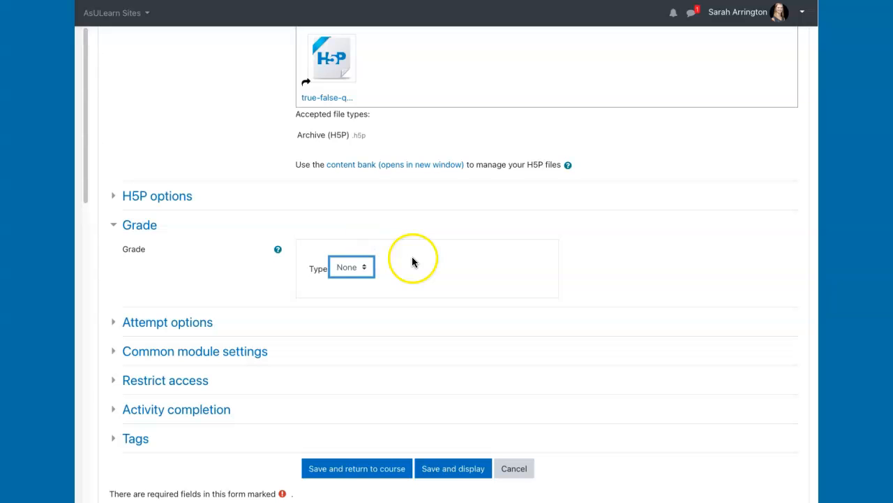
{"action": "left_click", "coordinate": [369, 271]}
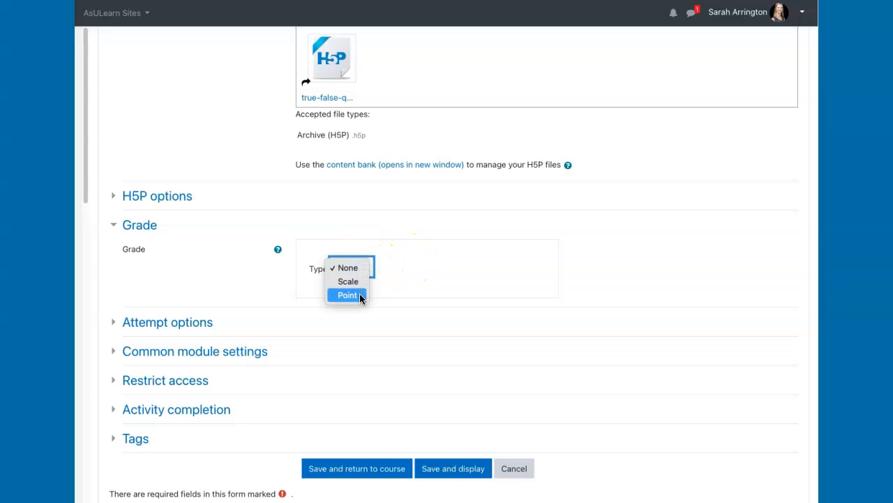
{"action": "left_click", "coordinate": [360, 296]}
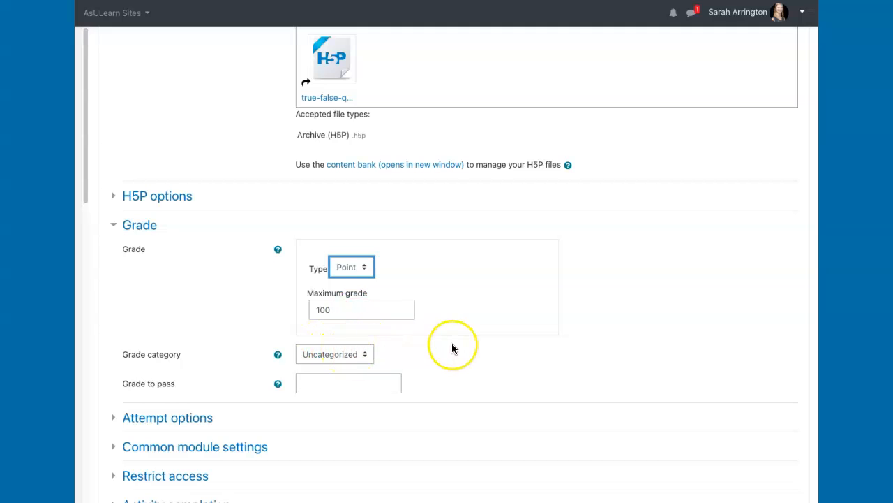
Set completion tracking to "Show activity as complete when conditions are met" and require students to receive a grade.
{"action": "scroll", "coordinate": [453, 347], "scroll_direction": "down", "scroll_amount": 2}
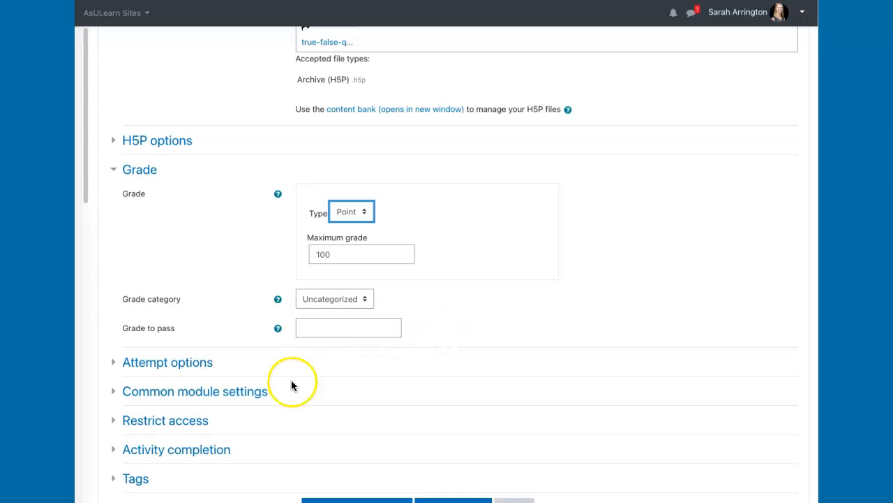
{"action": "scroll", "coordinate": [289, 390], "scroll_direction": "down", "scroll_amount": 2}
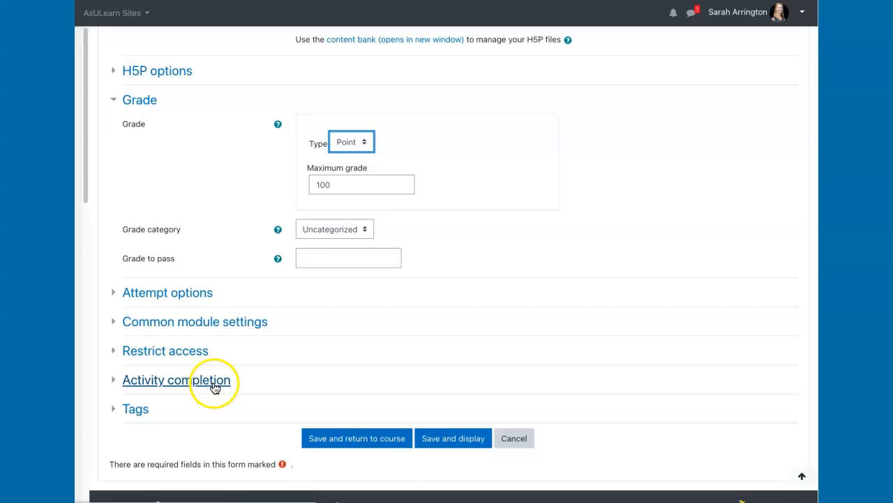
{"action": "left_click", "coordinate": [214, 385]}
{"action": "scroll", "coordinate": [327, 343], "scroll_direction": "down", "scroll_amount": 2}
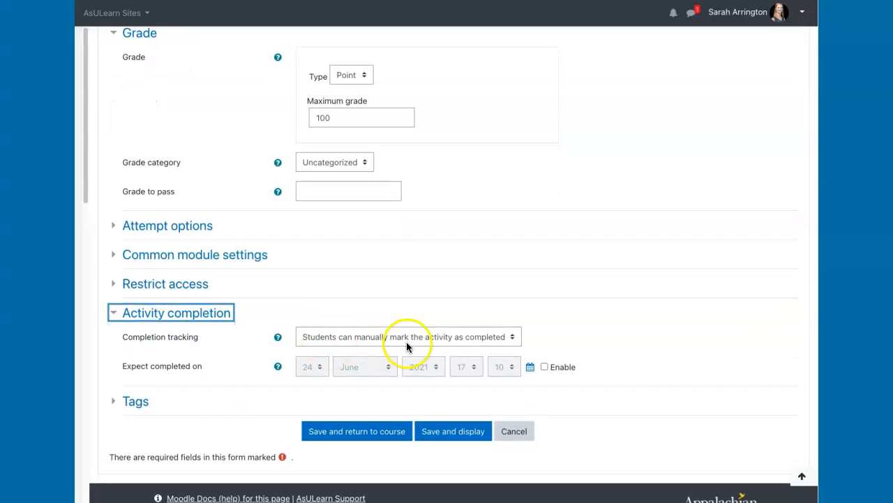
{"action": "left_click", "coordinate": [459, 339]}
{"action": "left_click", "coordinate": [453, 351]}
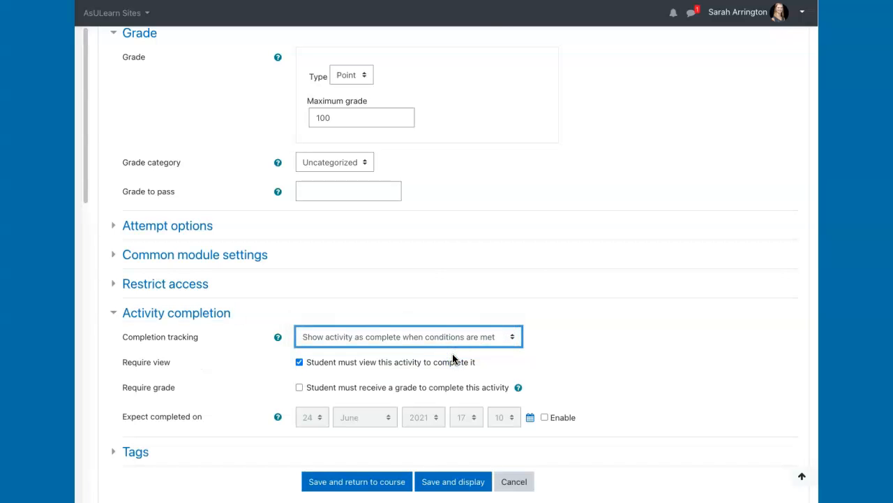
{"action": "left_click", "coordinate": [302, 387]}
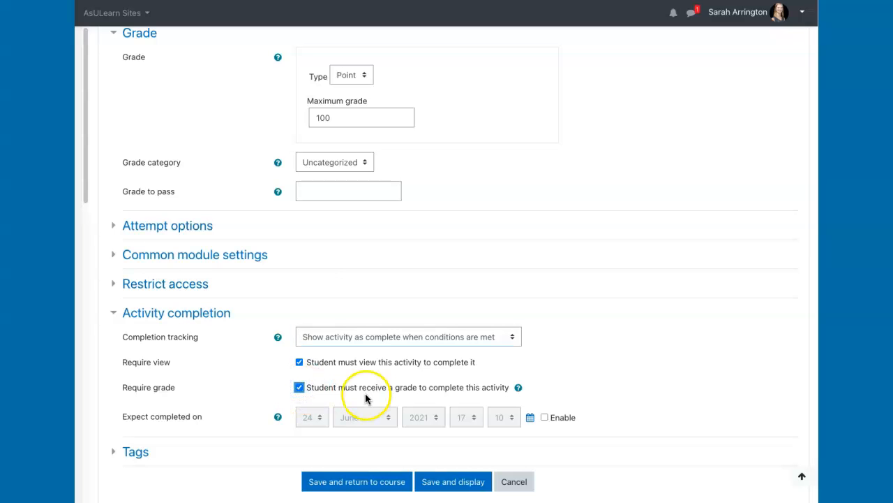
Set the activity's grade to pass to 95.
{"action": "left_click", "coordinate": [333, 192]}
{"action": "type", "text": "95"}
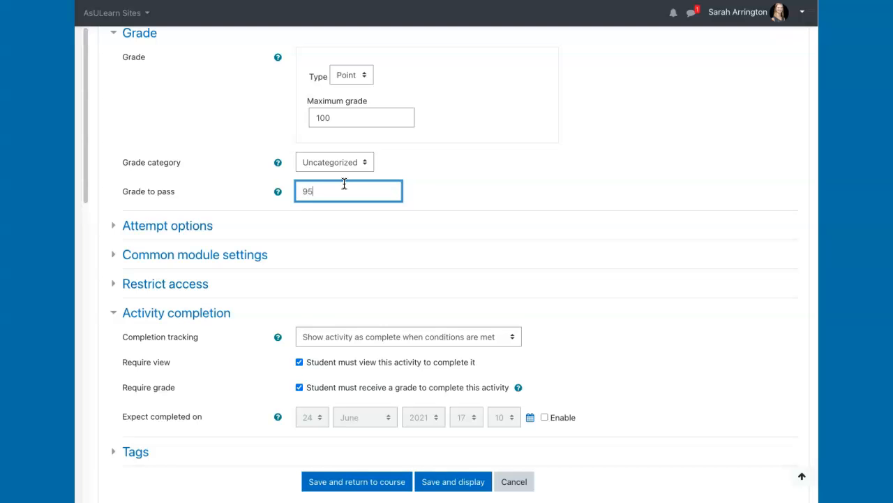
{"action": "scroll", "coordinate": [477, 211], "scroll_direction": "up", "scroll_amount": 3}
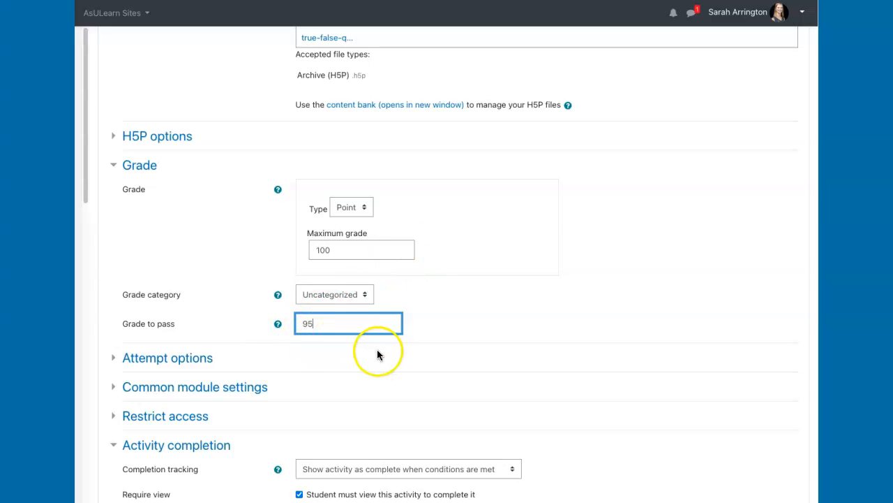
{"action": "scroll", "coordinate": [377, 354], "scroll_direction": "down", "scroll_amount": 3}
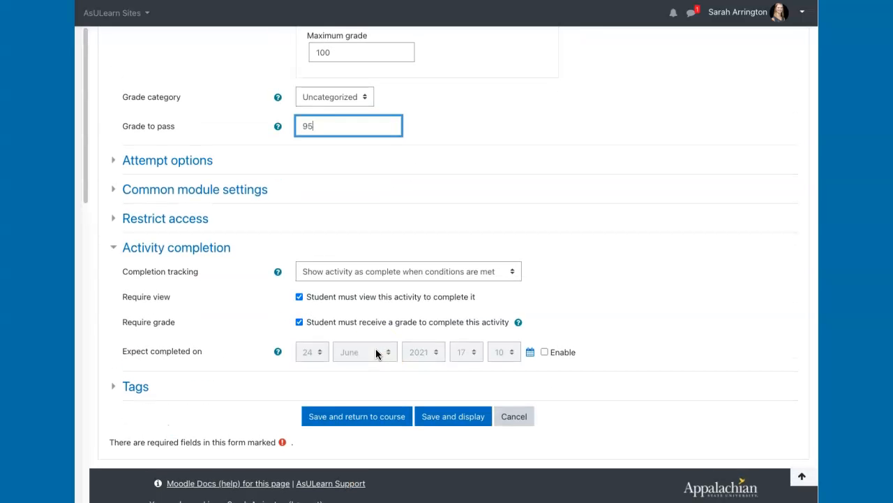
Save and display the H5P activity, then answer its grade book question with True and check the answer.
{"action": "left_click", "coordinate": [445, 418]}
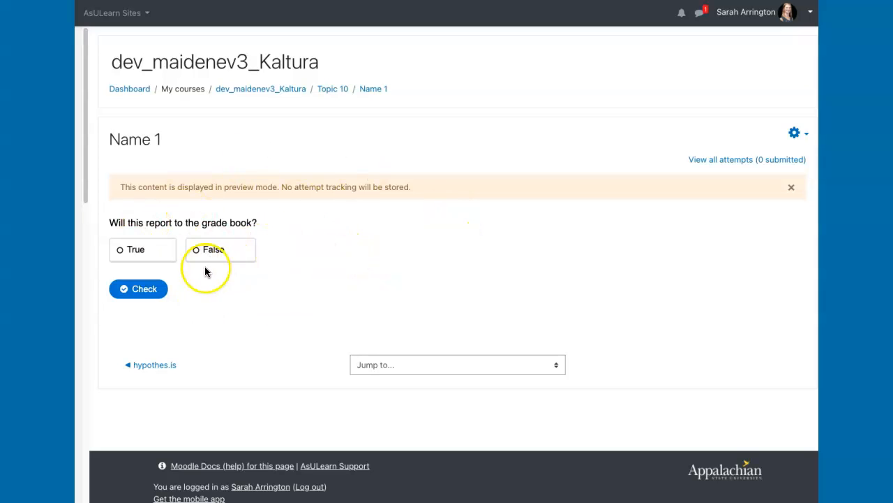
{"action": "left_click", "coordinate": [154, 252]}
{"action": "left_click", "coordinate": [148, 288]}
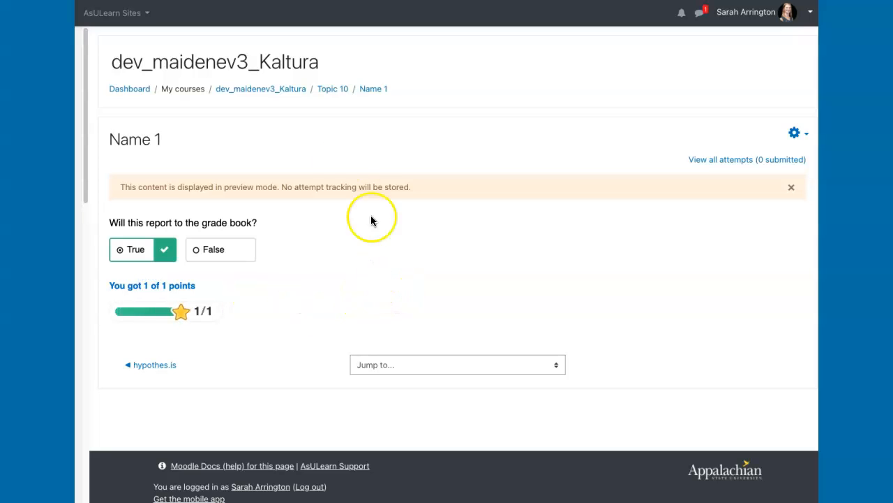
Open the course's gradebook setup and look through the grade items for the Name 1 activity and its maximum grade.
{"action": "left_click", "coordinate": [295, 91]}
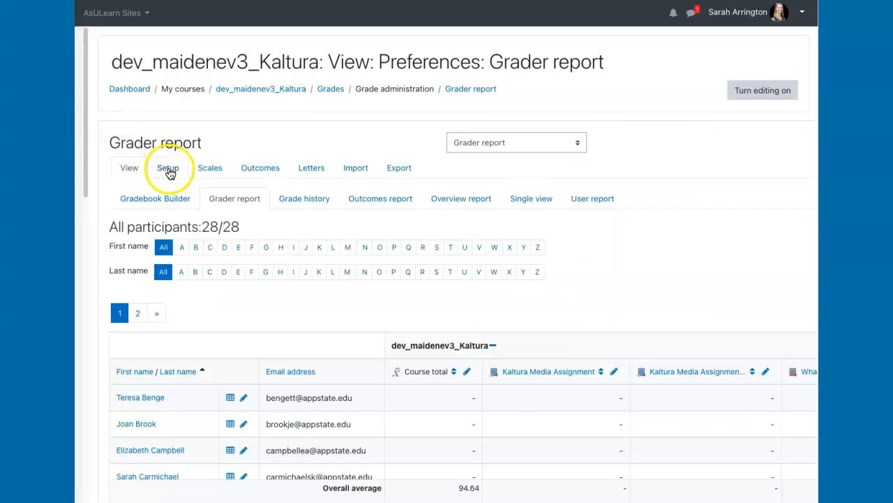
{"action": "left_click", "coordinate": [167, 168]}
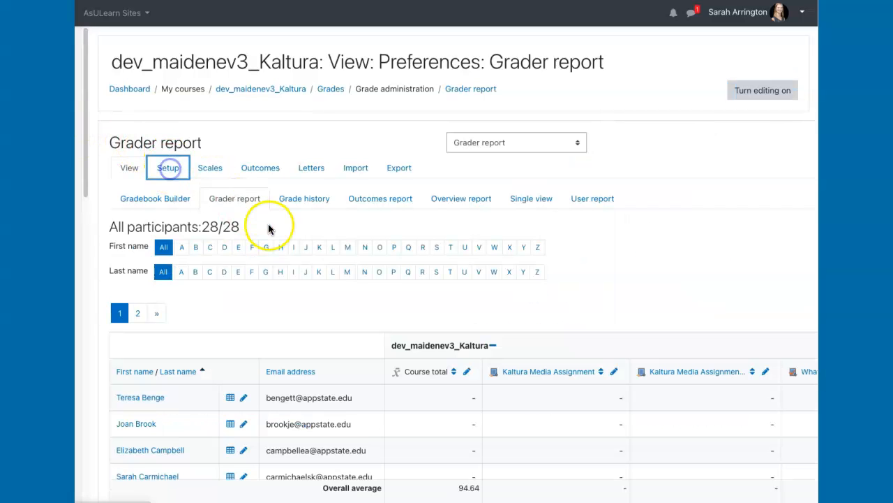
{"action": "scroll", "coordinate": [277, 279], "scroll_direction": "down", "scroll_amount": 10}
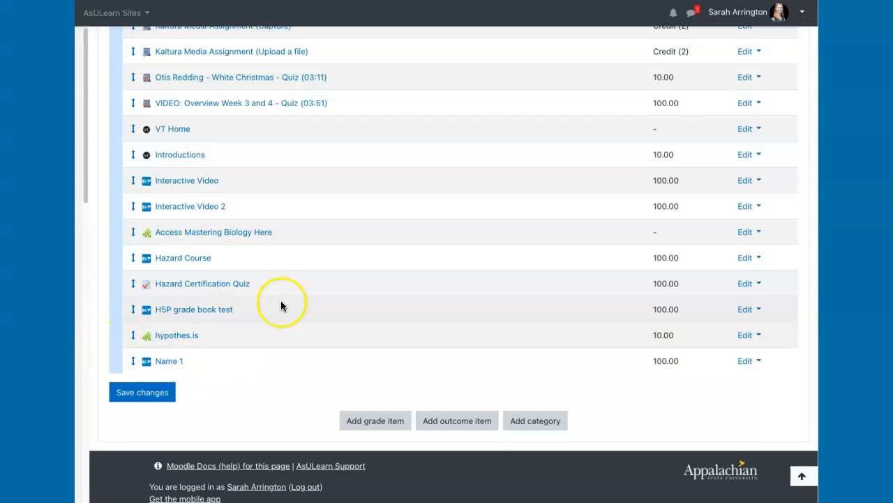
{"action": "scroll", "coordinate": [286, 303], "scroll_direction": "up", "scroll_amount": 5}
{"action": "scroll", "coordinate": [288, 305], "scroll_direction": "up", "scroll_amount": 3}
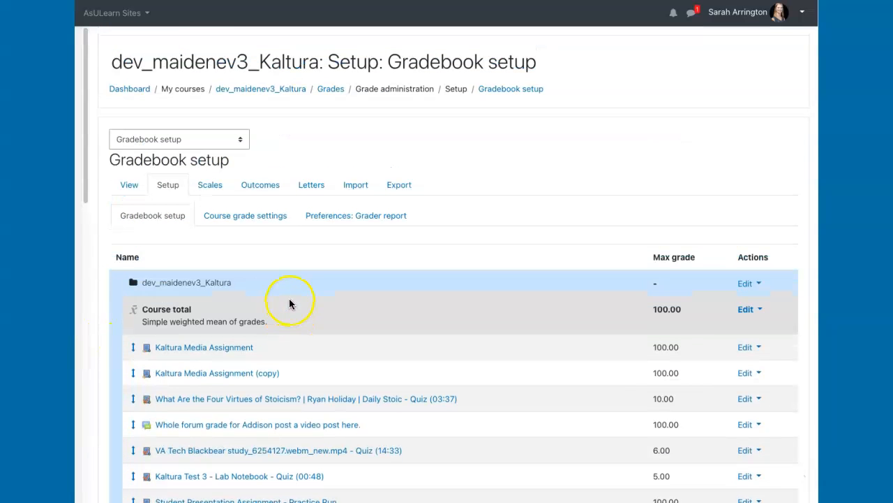
Return to the dev_maidenev3_Kaltura course page and look over its sections.
{"action": "left_click", "coordinate": [291, 89]}
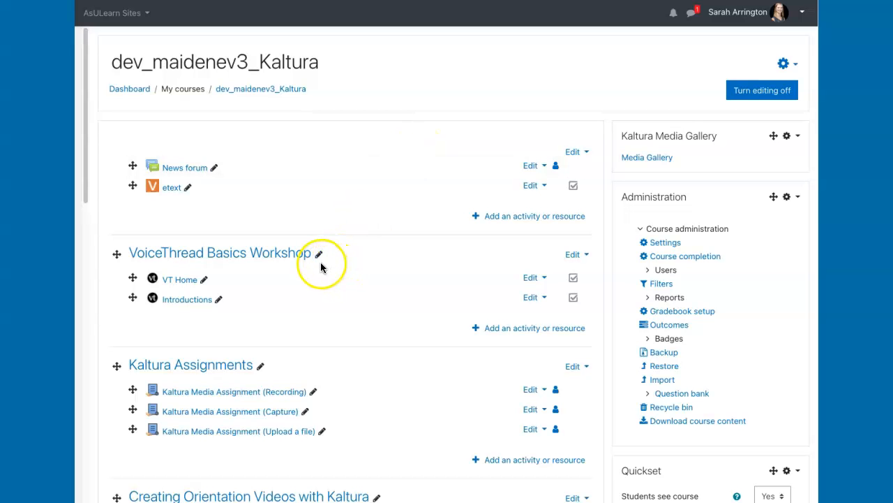
{"action": "scroll", "coordinate": [322, 263], "scroll_direction": "down", "scroll_amount": 3}
{"action": "scroll", "coordinate": [322, 264], "scroll_direction": "up", "scroll_amount": 4}
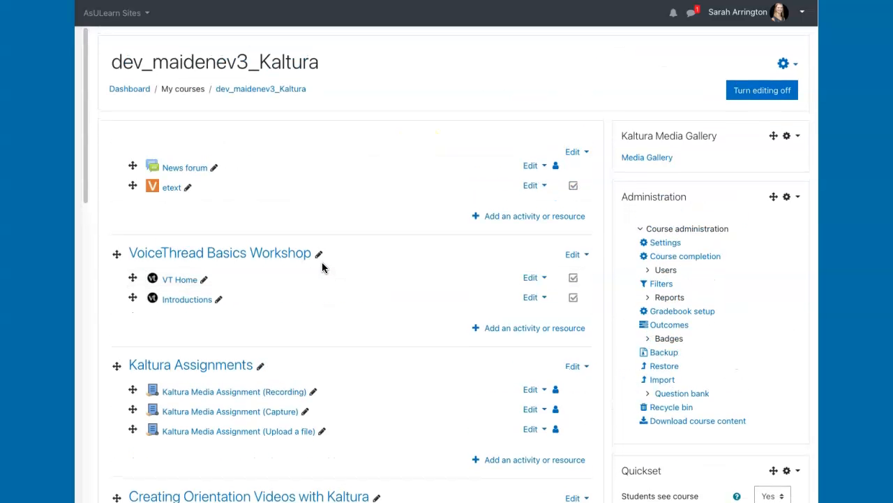